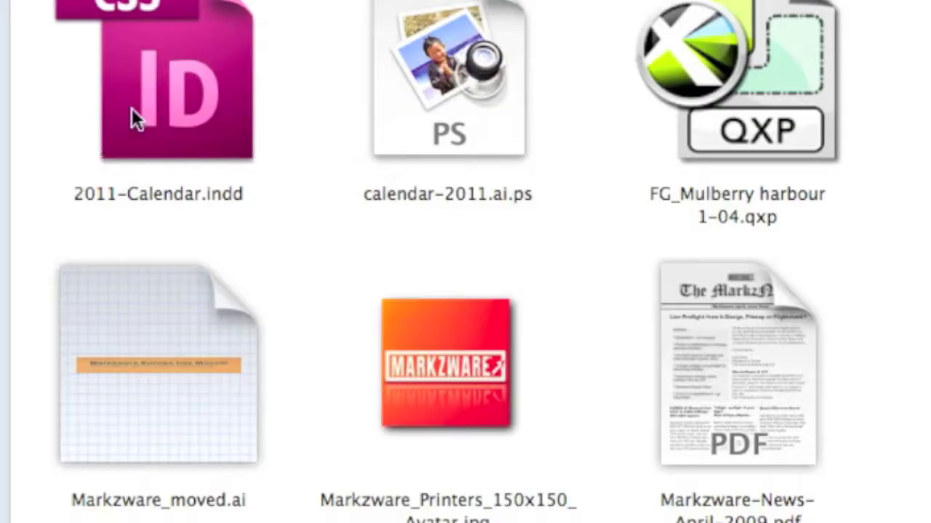
Select a file in the PDF2DTP-customers folder and browse the files with the arrow keys.
left_click(132, 108)
key("Right")
key("Right")
key("Down")
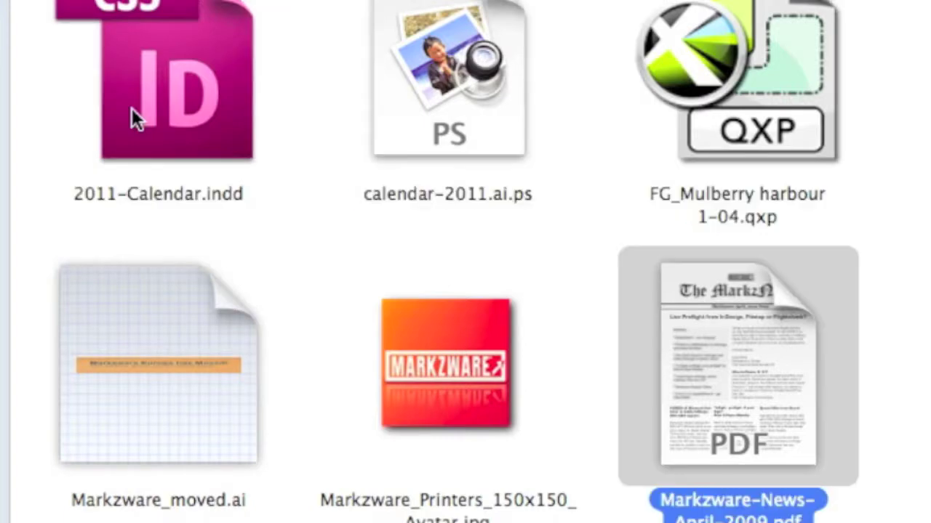
key("Left")
key("Left")
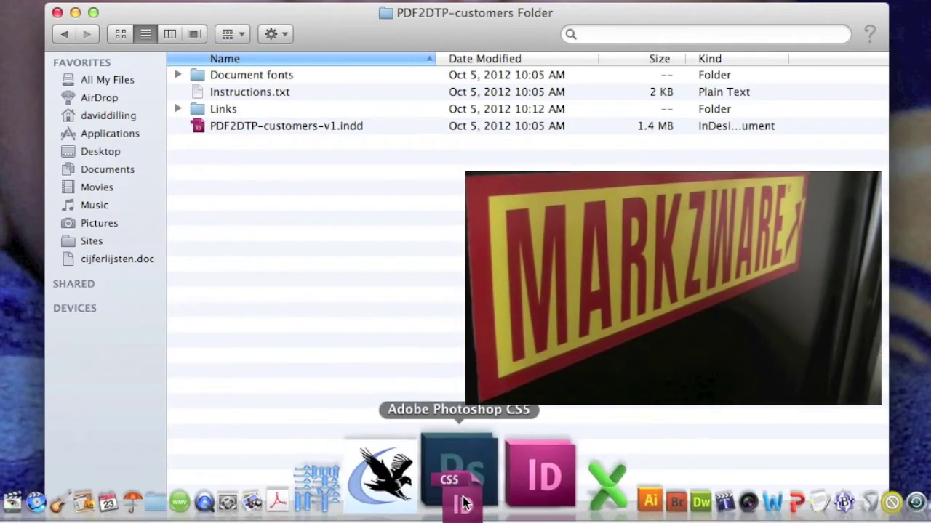
Drop PDF2DTP-customers-v1.indd onto FlightCheck in the Dock to preflight it.
left_click_drag(464, 503, 439, 476)
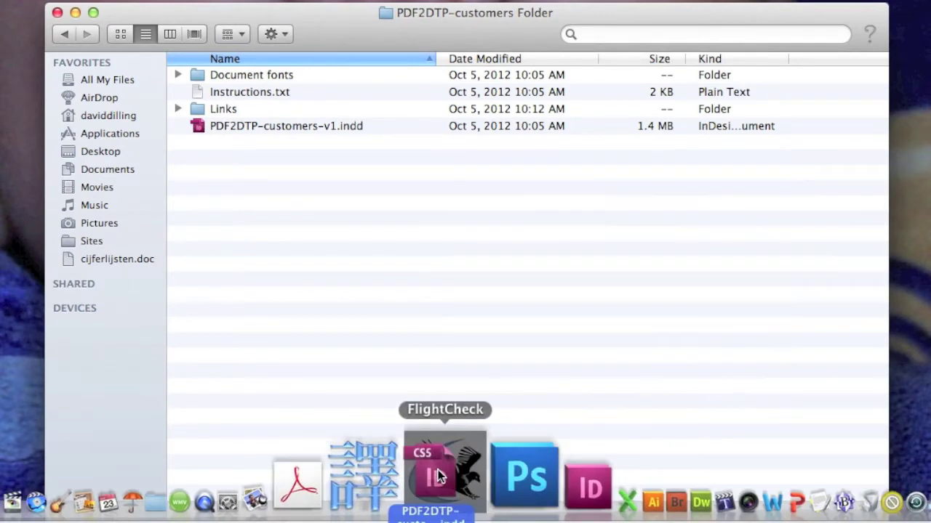
left_click_drag(438, 470, 437, 470)
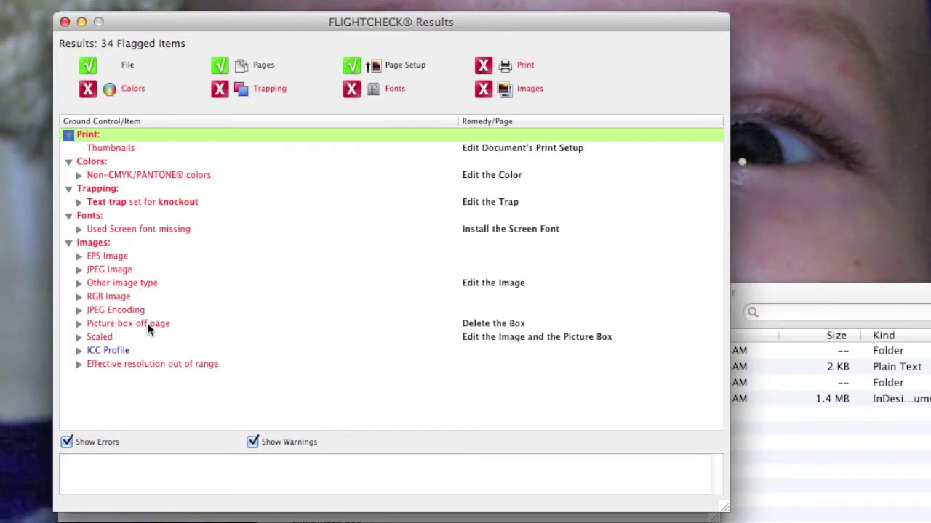
Expand the flagged JPEG Image and missing screen font entries, then close the results summary.
left_click(78, 269)
left_click(136, 283)
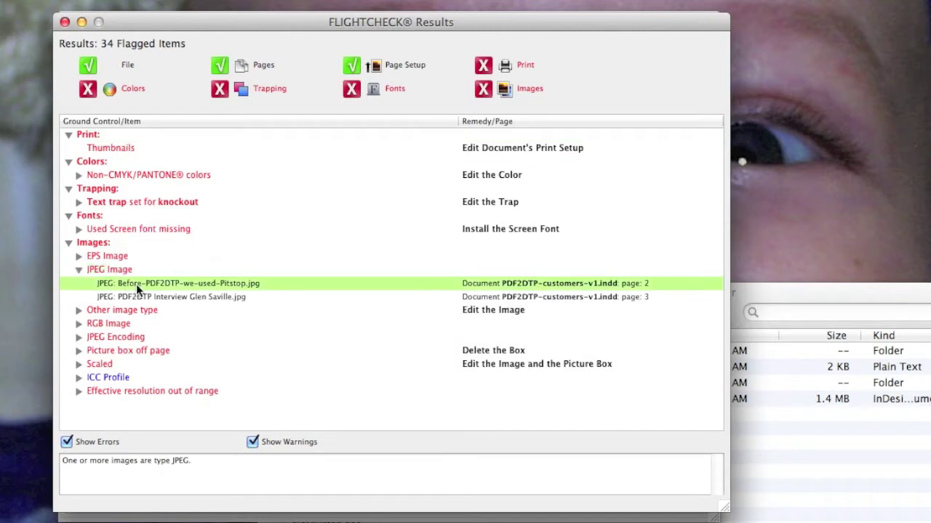
left_click(78, 229)
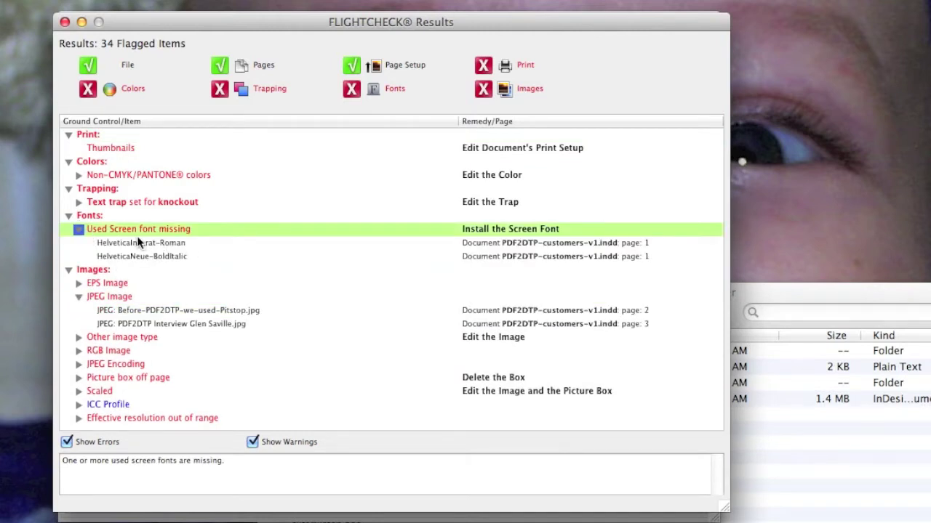
left_click(65, 22)
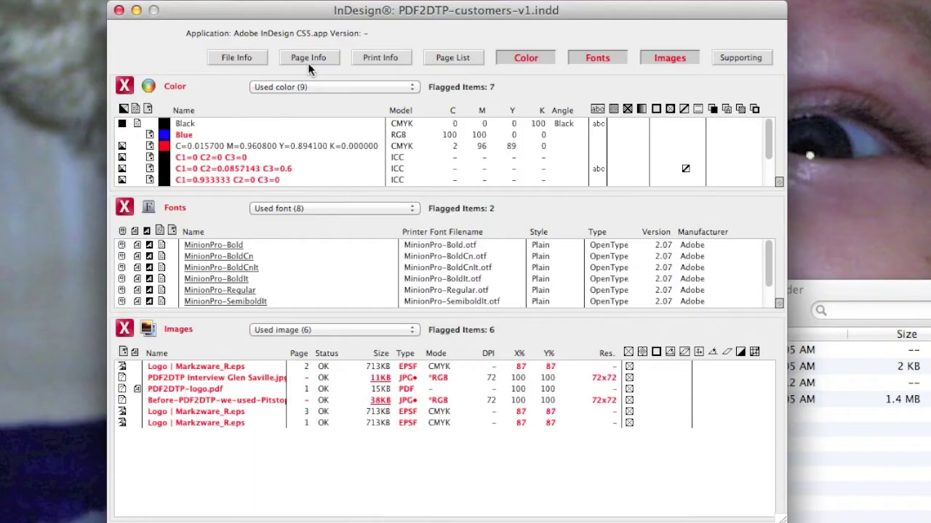
Inspect the Before-PDF2DTP JPEG details, then open PDF2DTP-logo.pdf's detail window and reposition it.
left_click(157, 390)
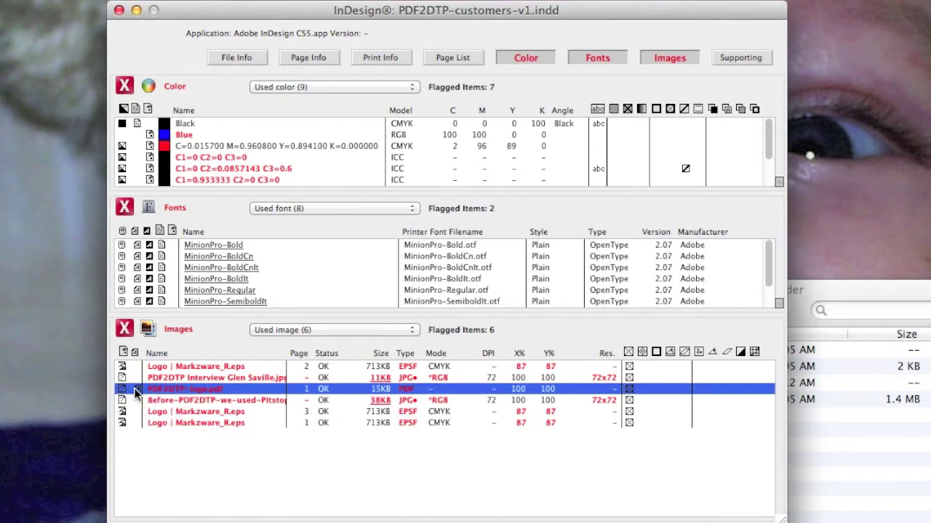
double_click(135, 400)
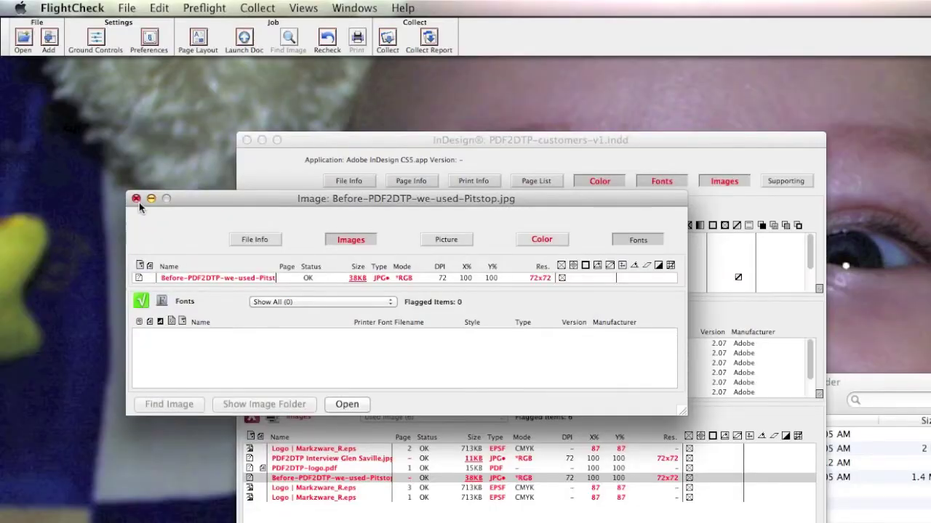
left_click(138, 201)
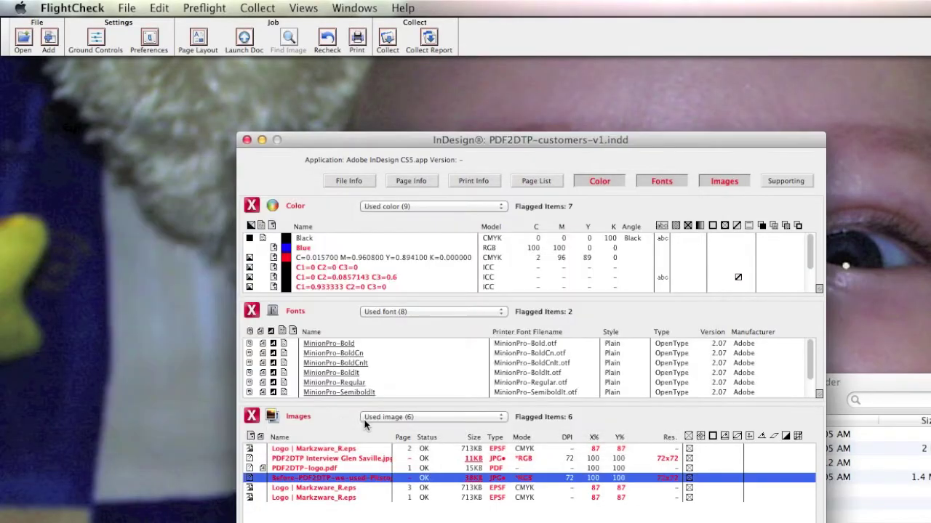
double_click(325, 469)
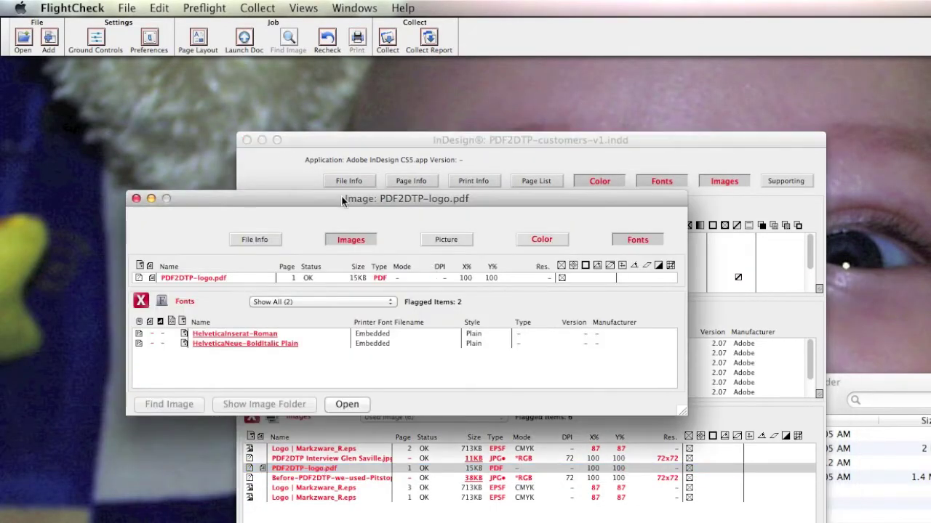
left_click_drag(342, 198, 370, 197)
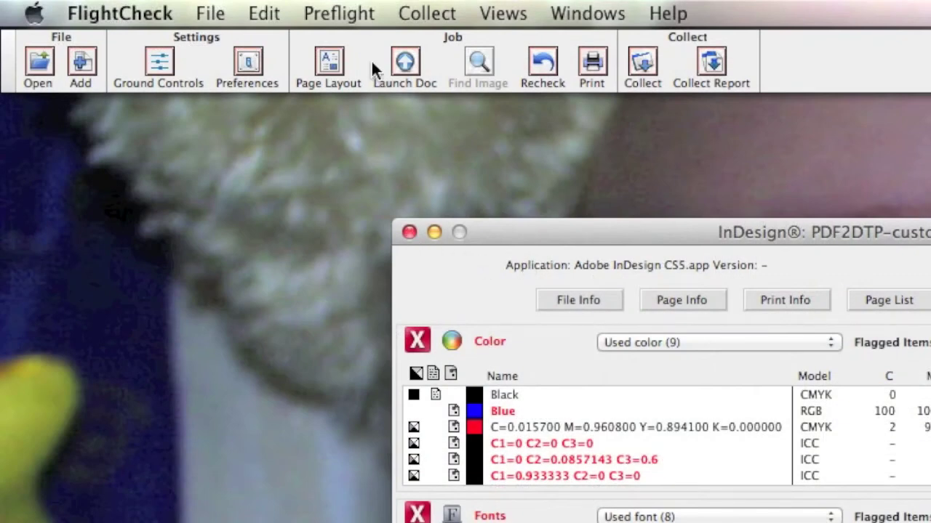
In Ground Controls, toggle EPS image flagging while keeping the Default check set.
left_click(162, 64)
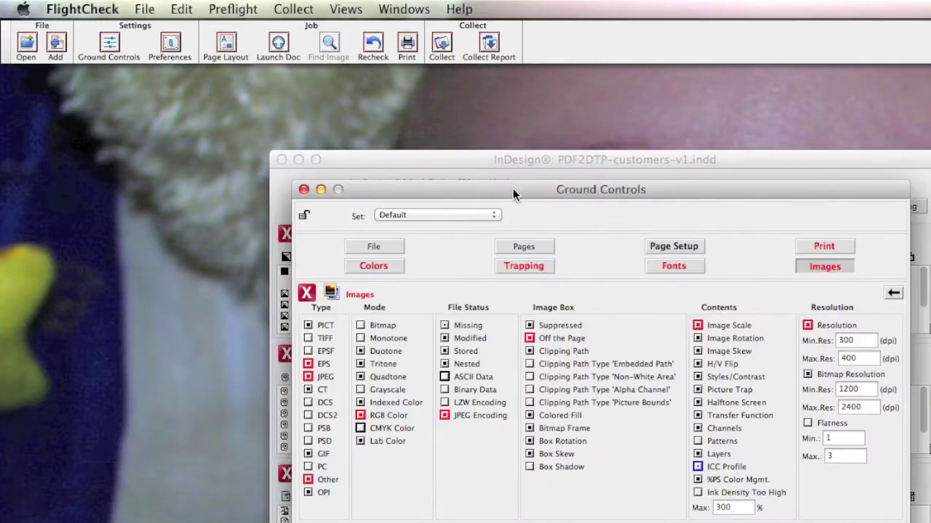
left_click_drag(513, 188, 407, 131)
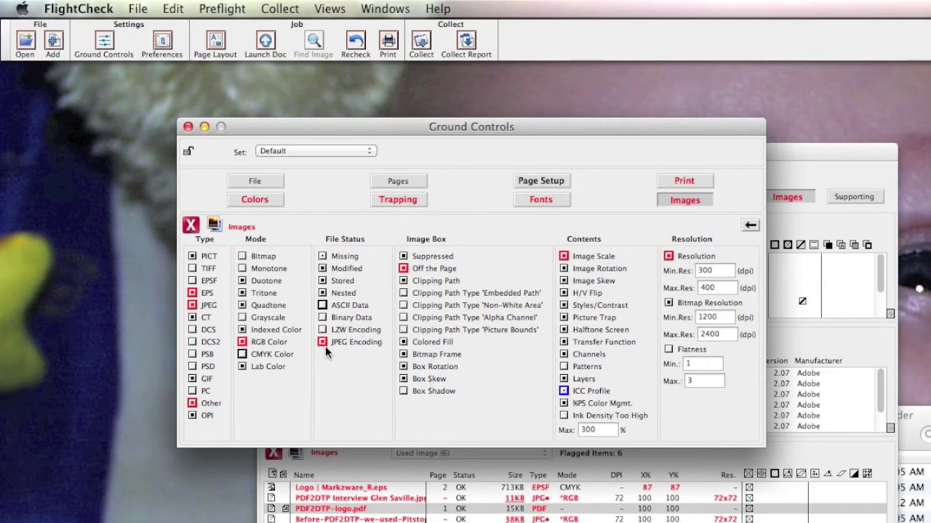
left_click(192, 294)
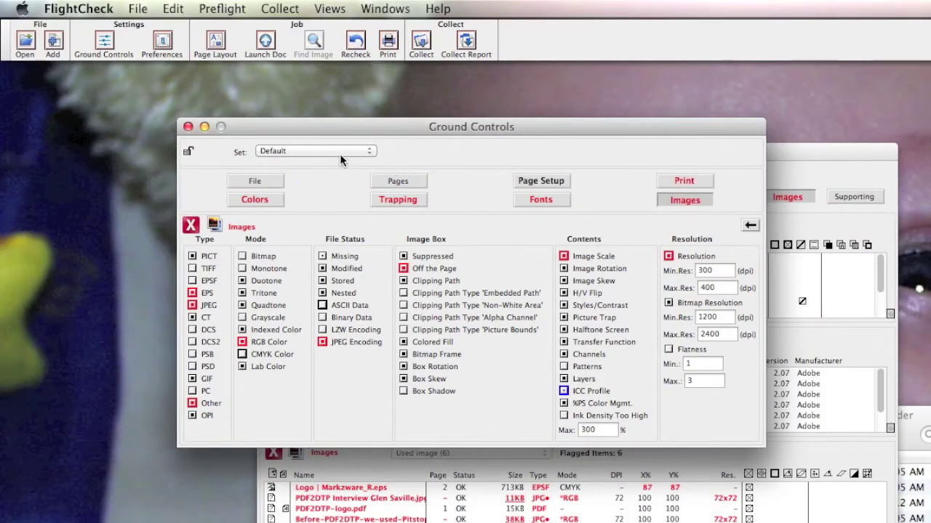
left_click(339, 154)
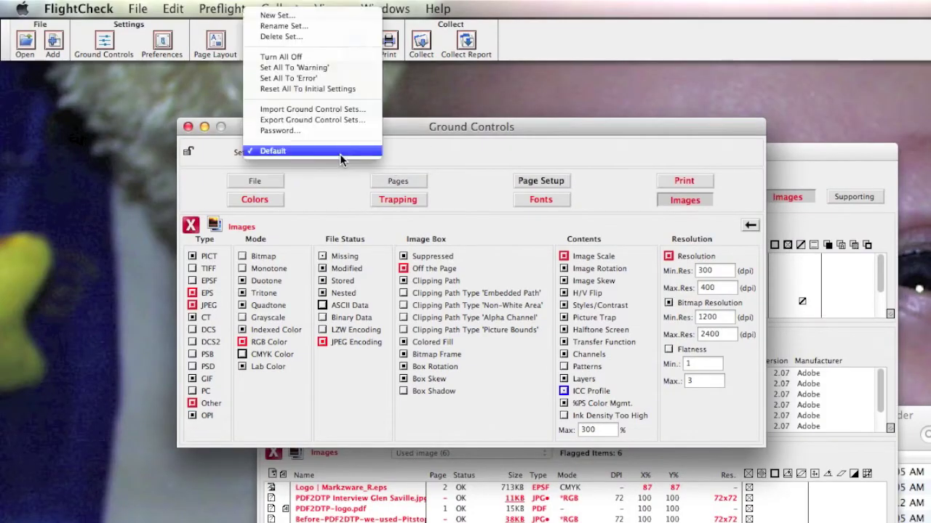
left_click(405, 153)
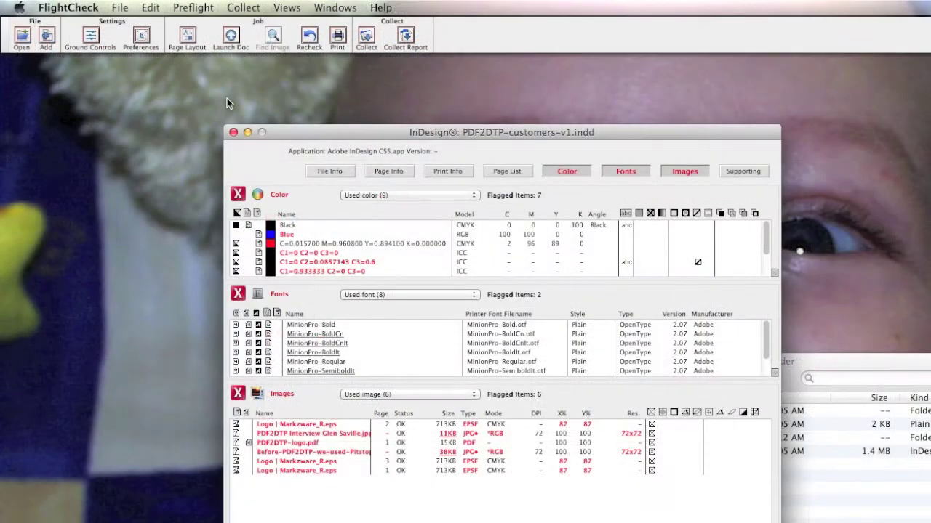
Close the InDesign report and preflight Illustrator-to-InDesign.psd from Documents.
left_click(234, 132)
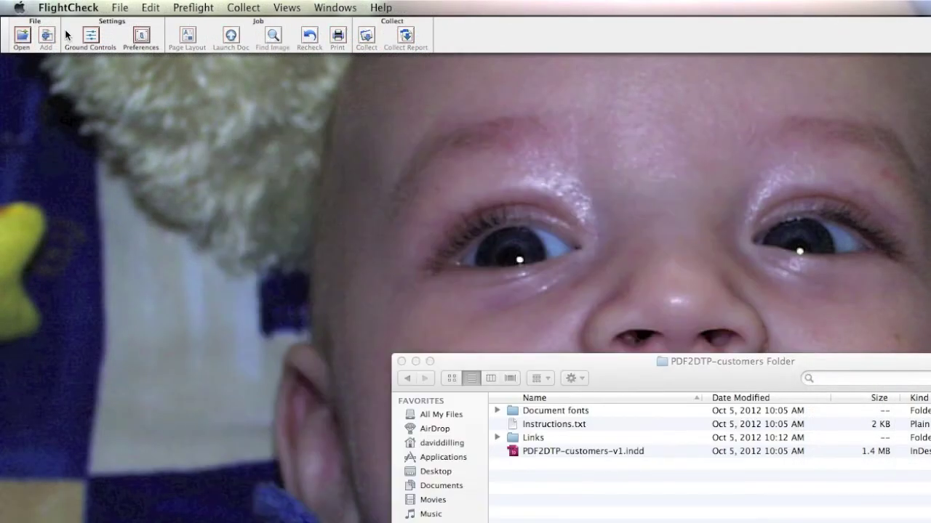
left_click(23, 36)
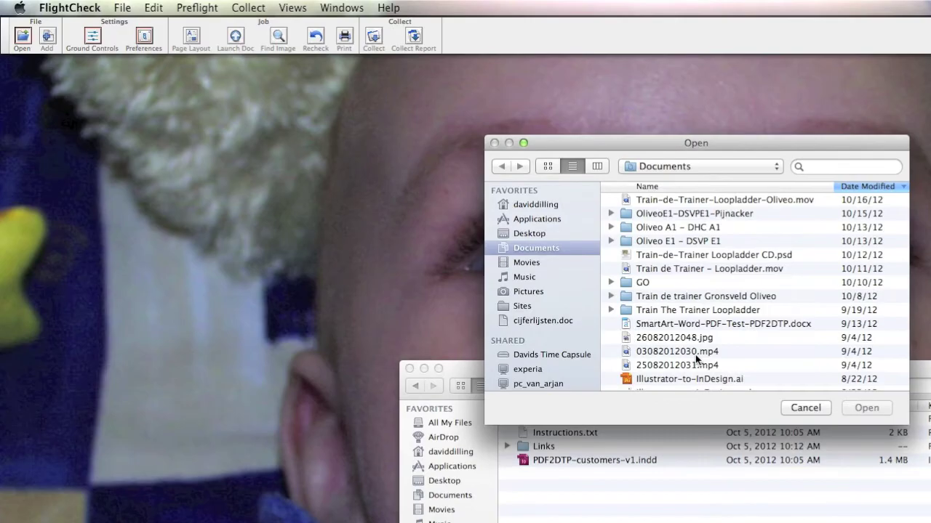
scroll(695, 354, "down", 3)
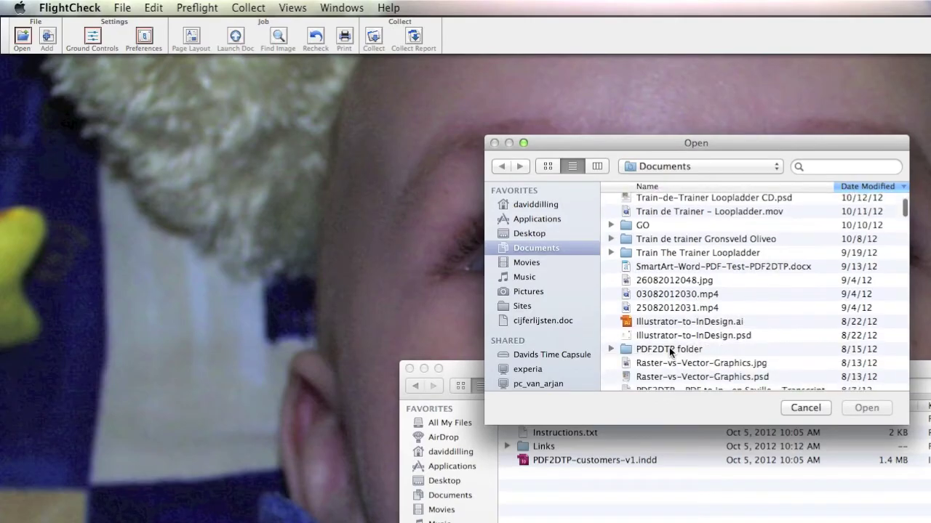
left_click(668, 338)
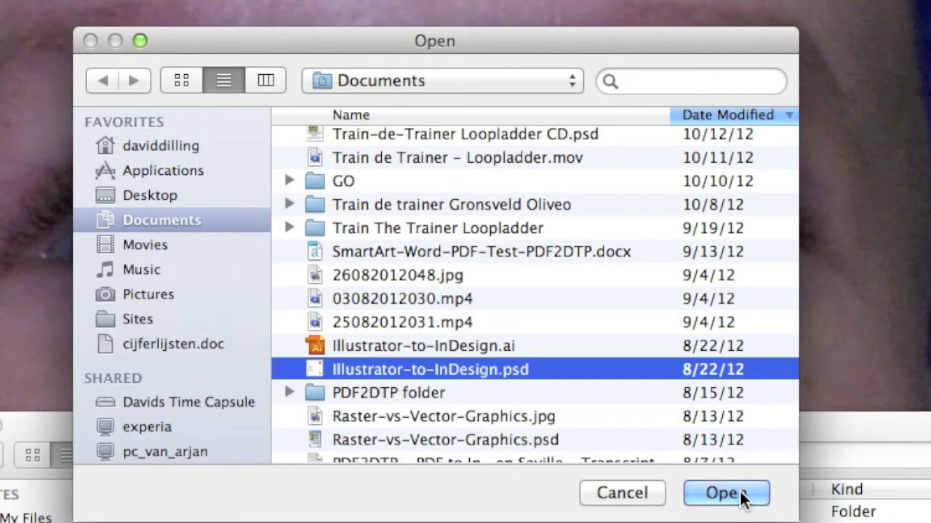
left_click(742, 499)
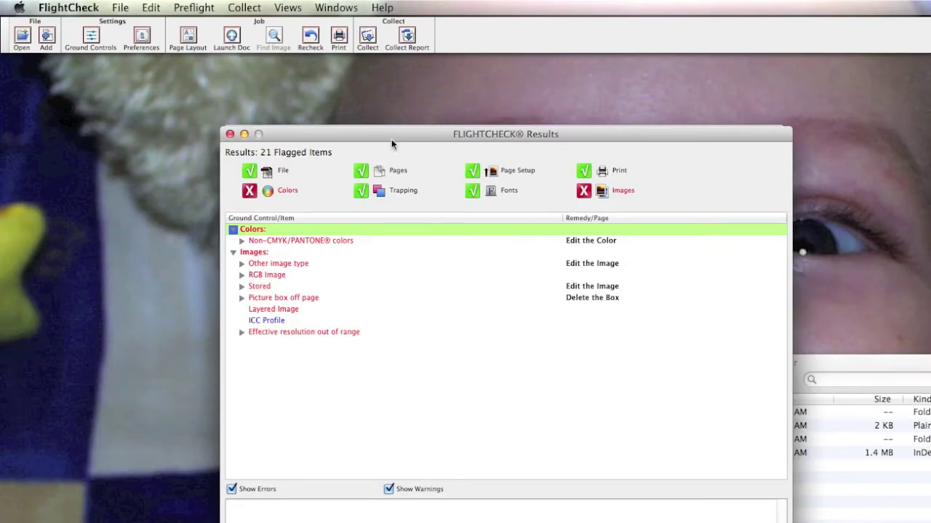
Move the PSD results window aside and start Collect Job for Illustrator-to-InDesign.psd.
left_click_drag(391, 134, 371, 151)
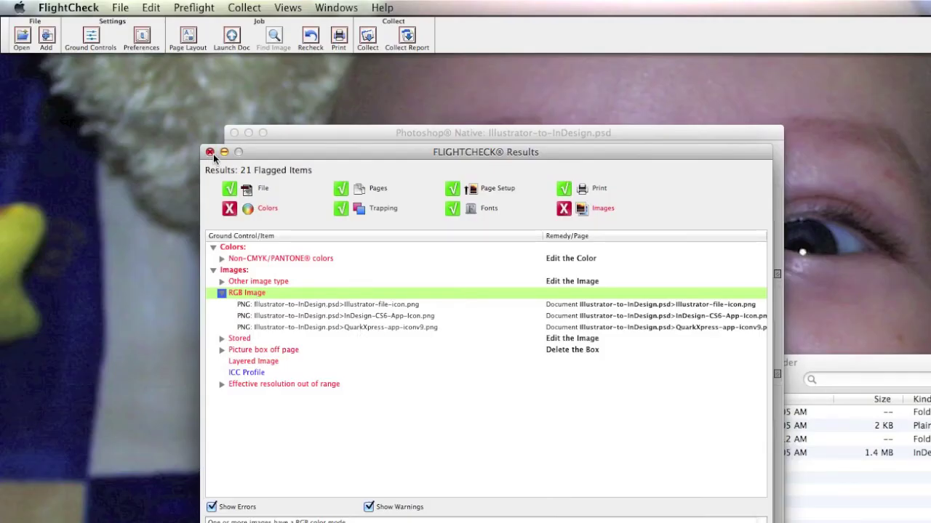
left_click(368, 40)
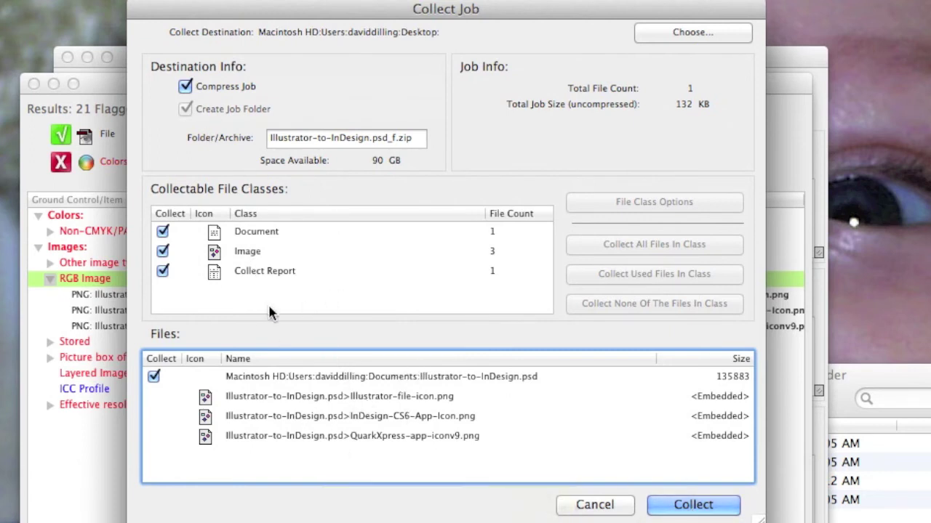
Collect the PSD job as a compressed archive on the desktop, dismissing the name-clash alert.
left_click(186, 86)
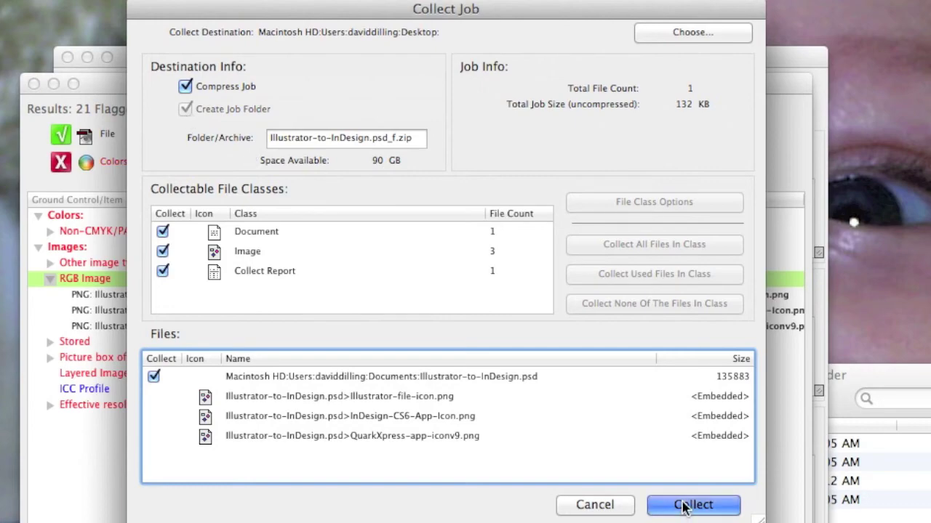
left_click(684, 506)
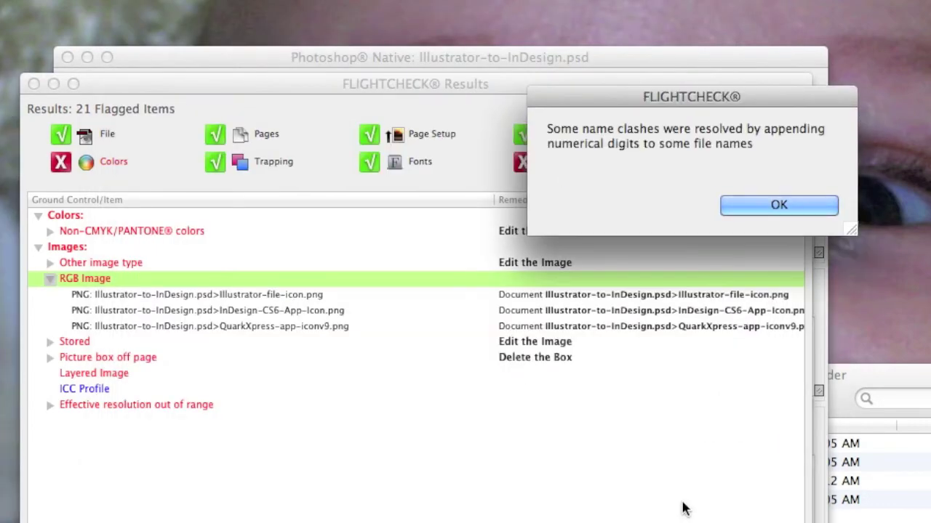
key("Return")
Unzip the collected archive, open the extracted job folder, then show FlightCheck's advanced preferences.
left_click(726, 65)
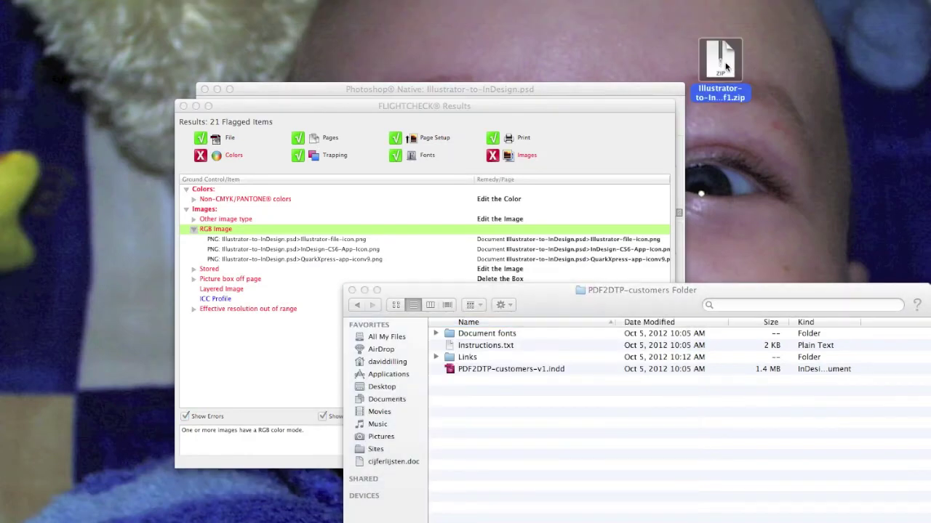
double_click(725, 65)
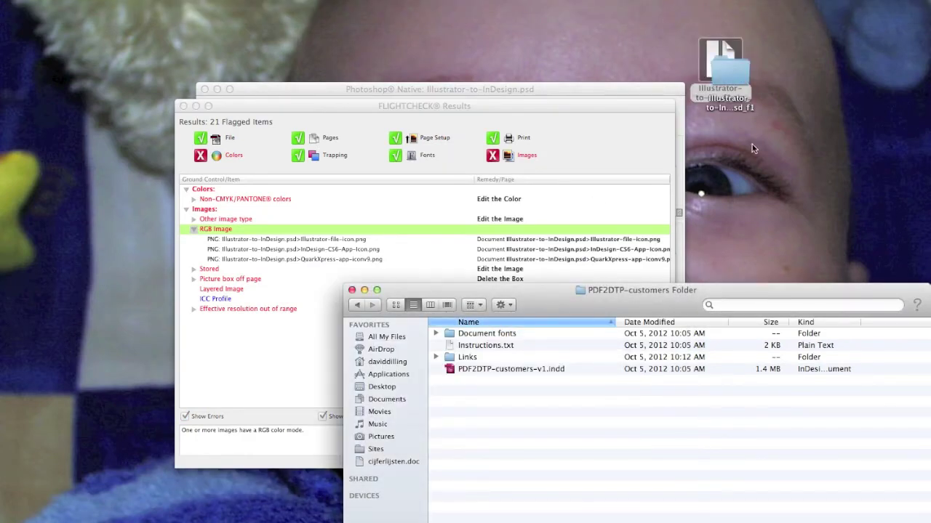
double_click(731, 69)
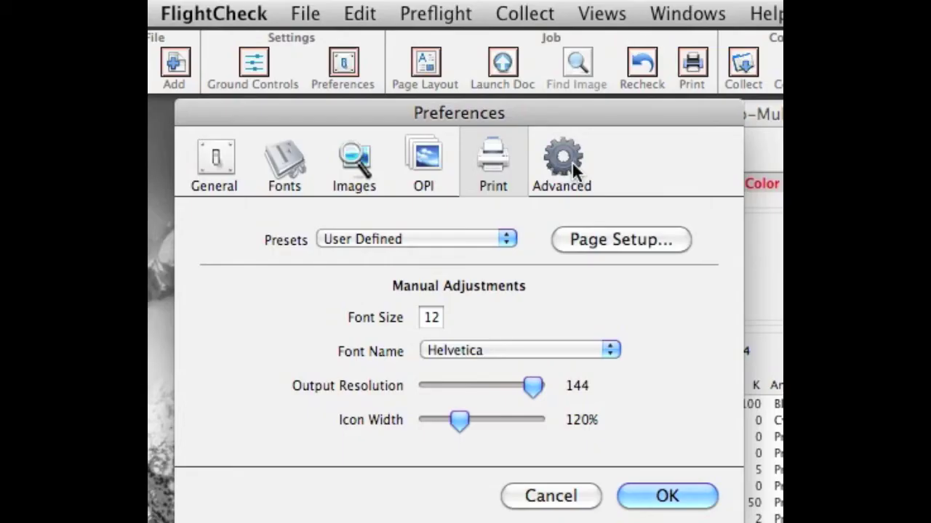
left_click(571, 161)
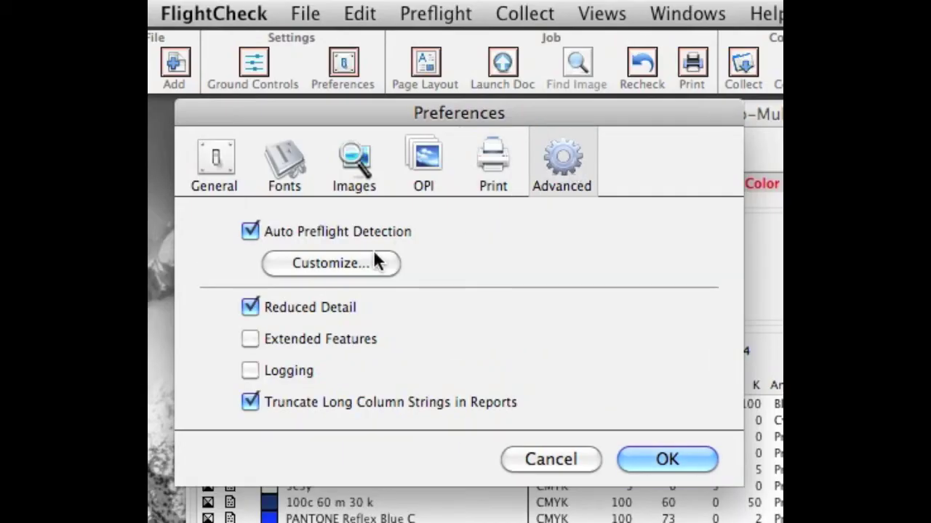
Browse the Images, Fonts and OPI preference tabs.
left_click(357, 168)
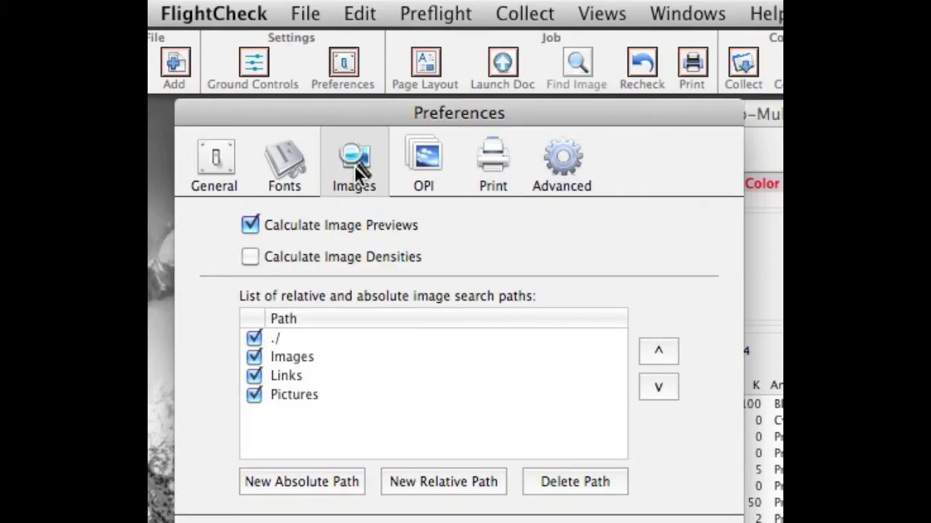
left_click(304, 169)
left_click(434, 155)
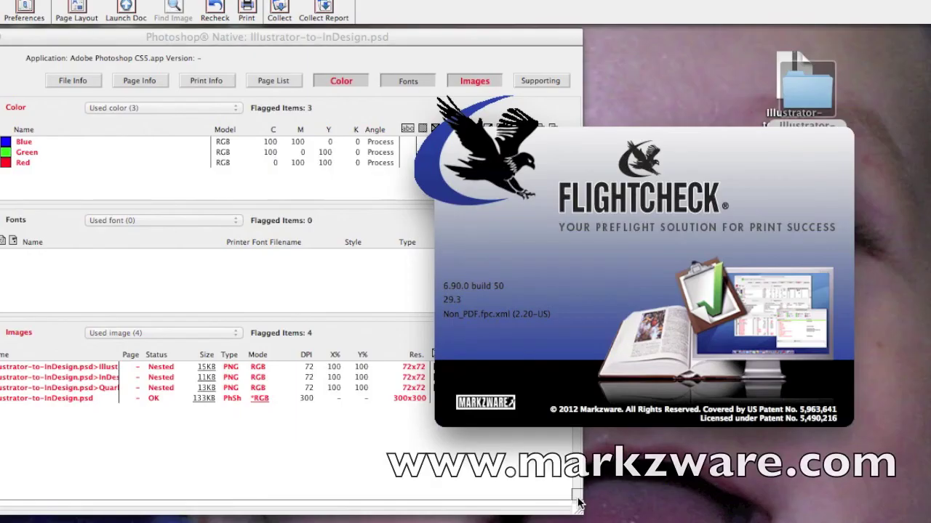